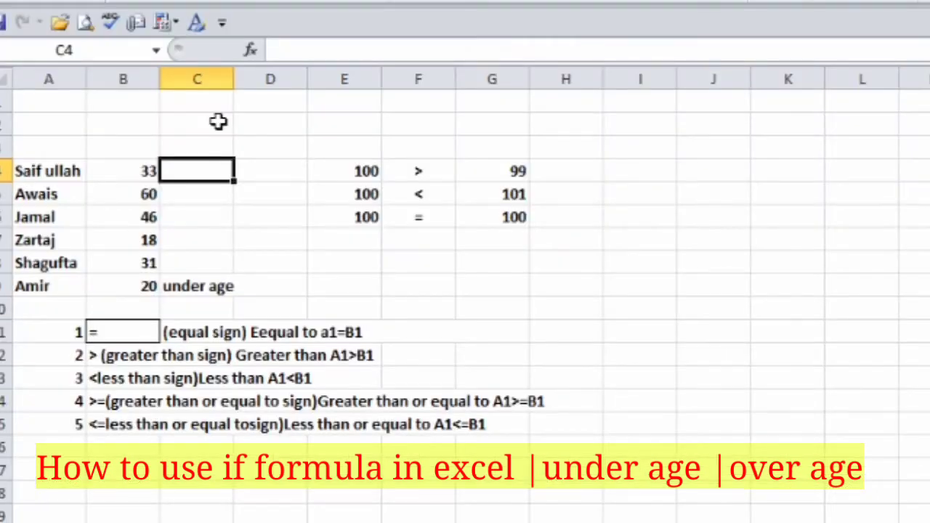
Step: Start an IF formula in C4 that tests the age in B4
{"action": "type", "text": "="}
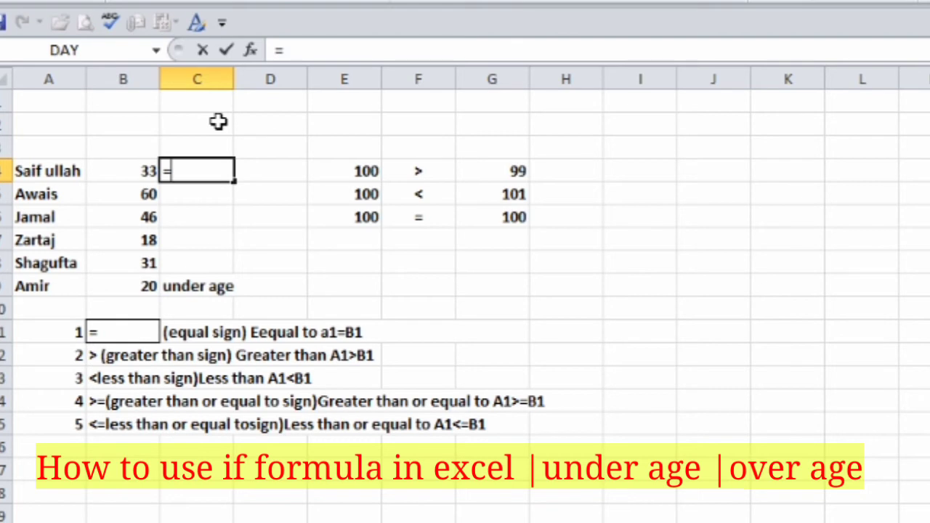
{"action": "type", "text": "if"}
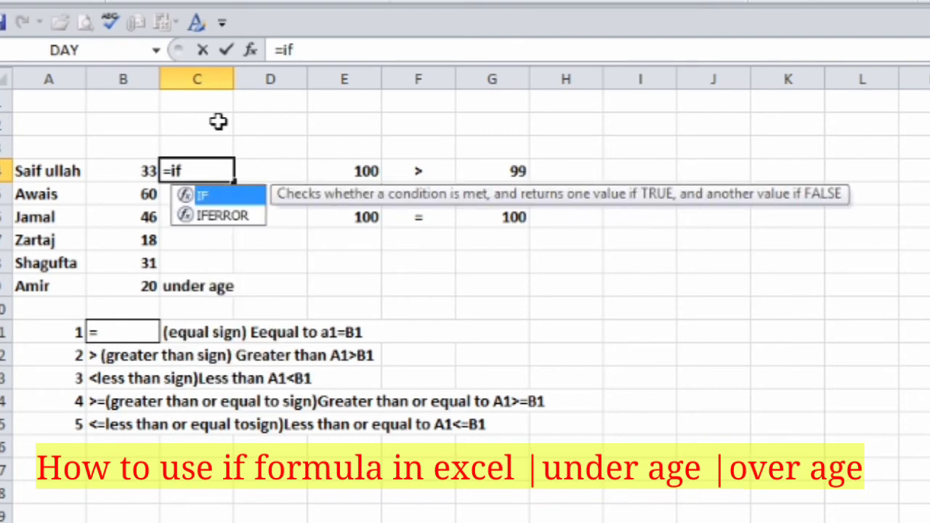
{"action": "type", "text": "("}
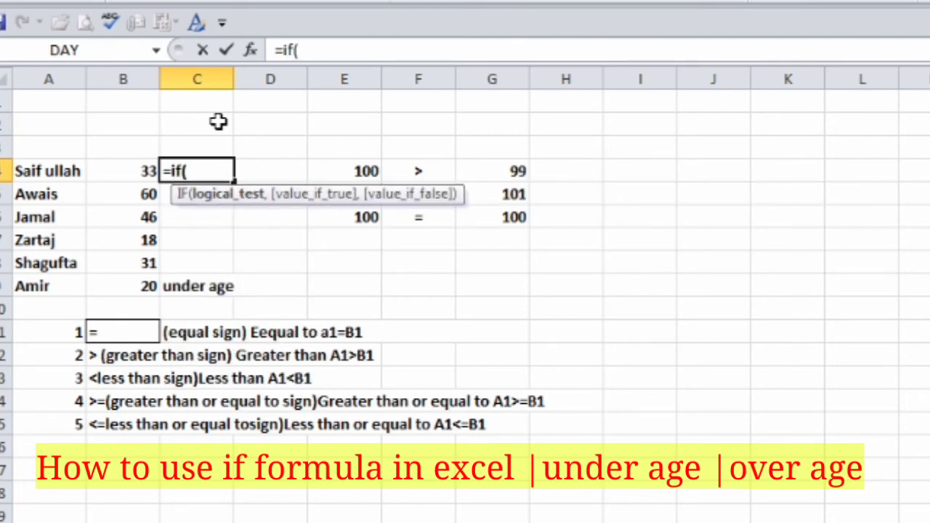
{"action": "left_click", "coordinate": [129, 172]}
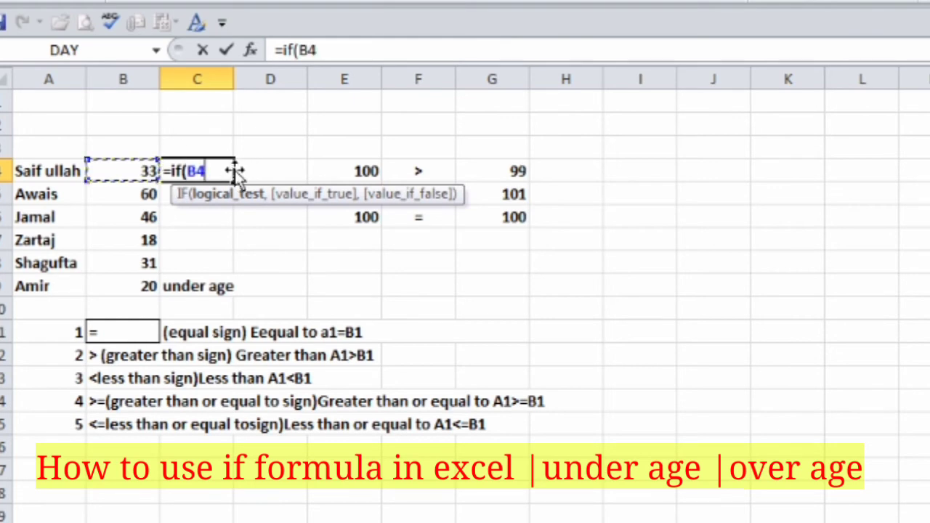
{"action": "type", "text": ","}
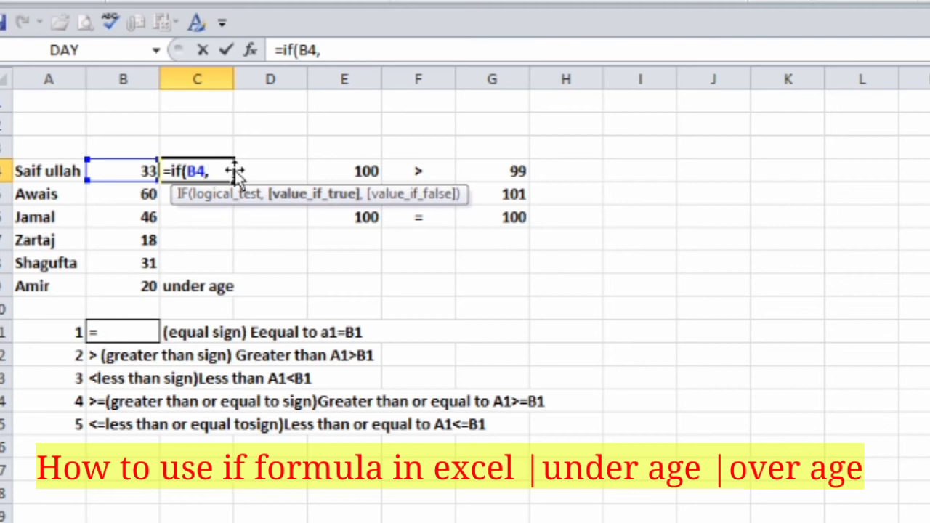
{"action": "key", "text": "BackSpace"}
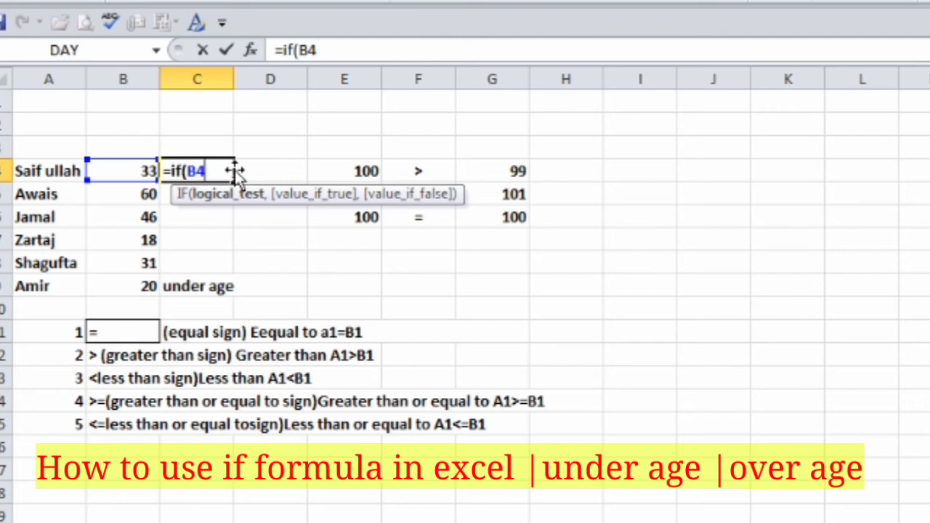
Step: Complete the condition <=33 with "under age"/"over age" results, adding the missing quote before under
{"action": "type", "text": "<"}
{"action": "type", "text": "="}
{"action": "type", "text": "33"}
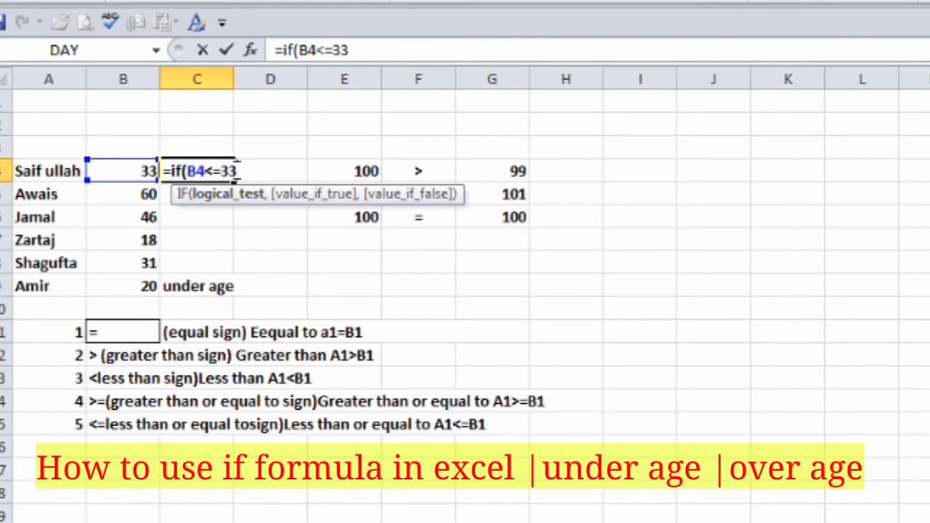
{"action": "type", "text": ",under"}
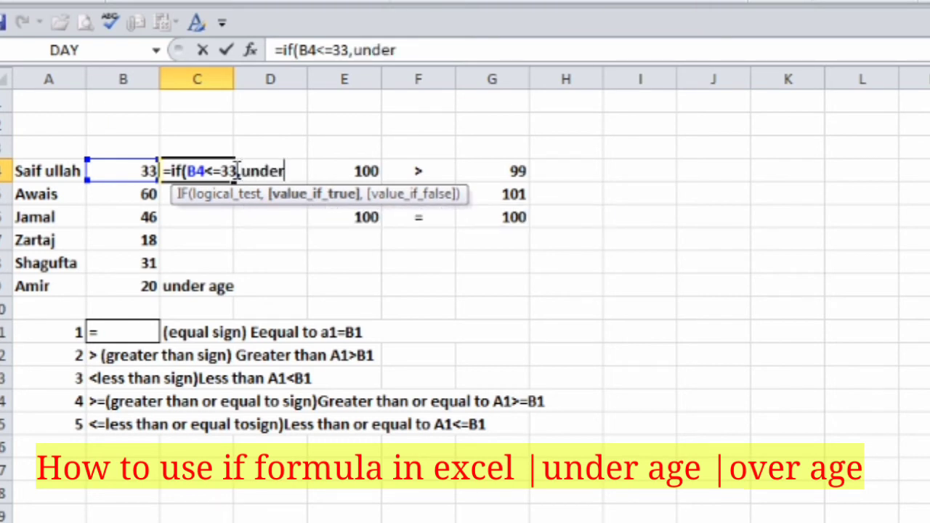
{"action": "type", "text": " a"}
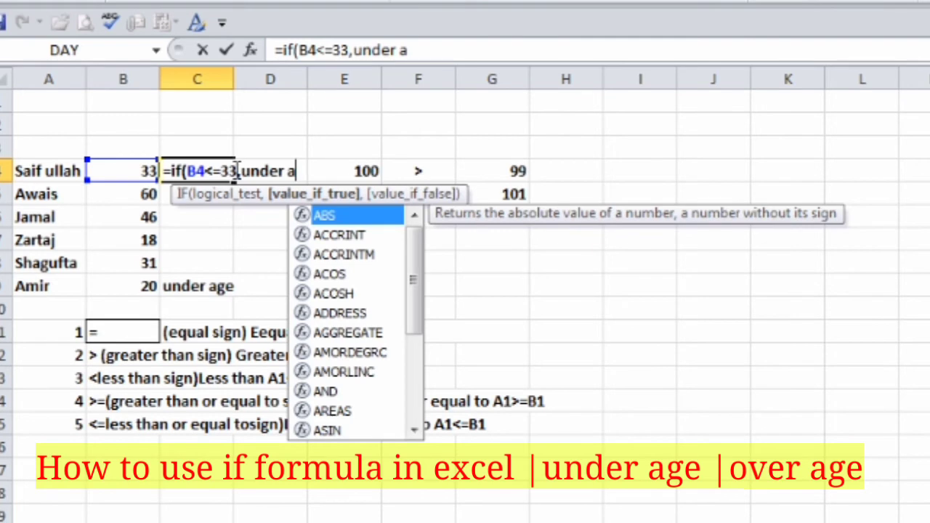
{"action": "type", "text": "ge,"}
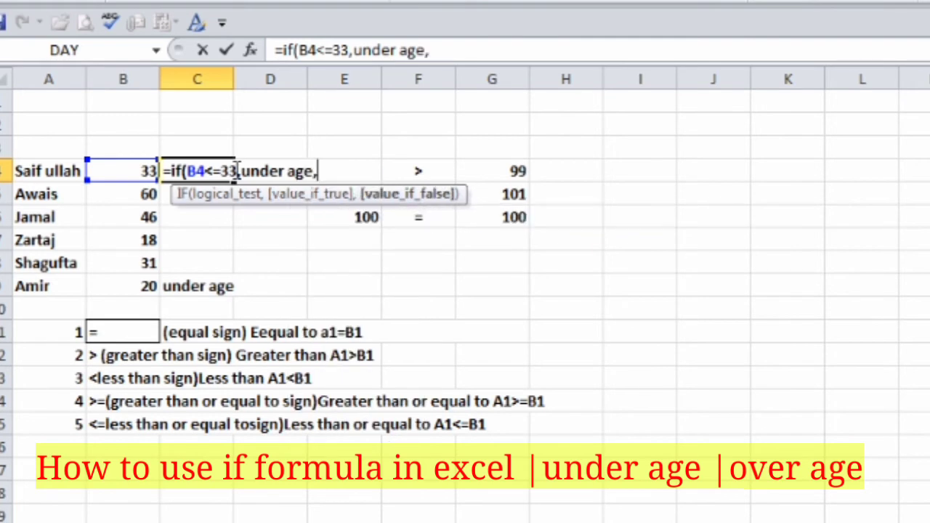
{"action": "key", "text": "BackSpace"}
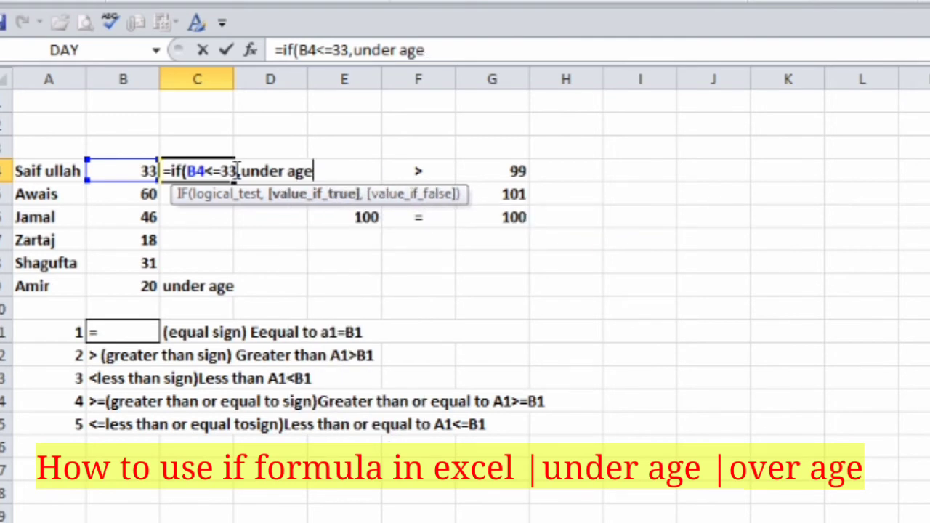
{"action": "type", "text": "\""}
{"action": "type", "text": "<"}
{"action": "key", "text": "BackSpace"}
{"action": "type", "text": ","}
{"action": "type", "text": "\""}
{"action": "type", "text": "over"}
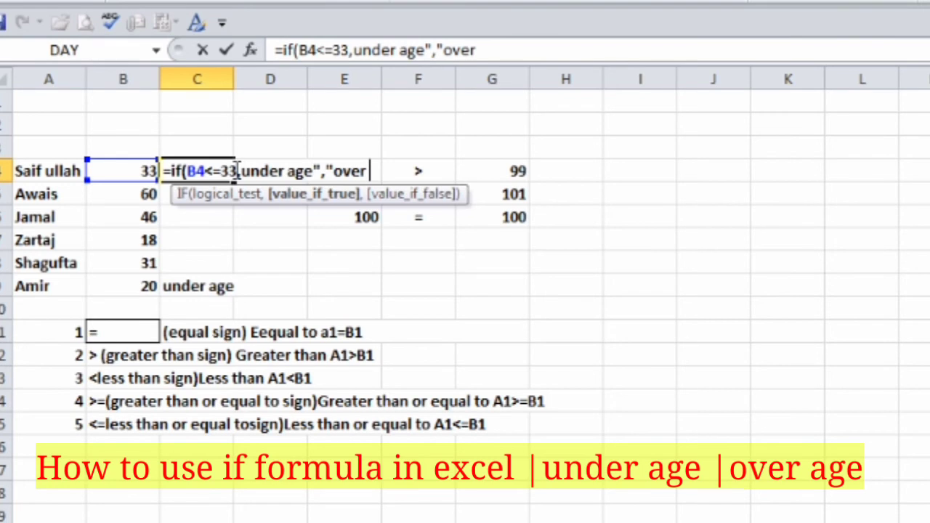
{"action": "type", "text": " age"}
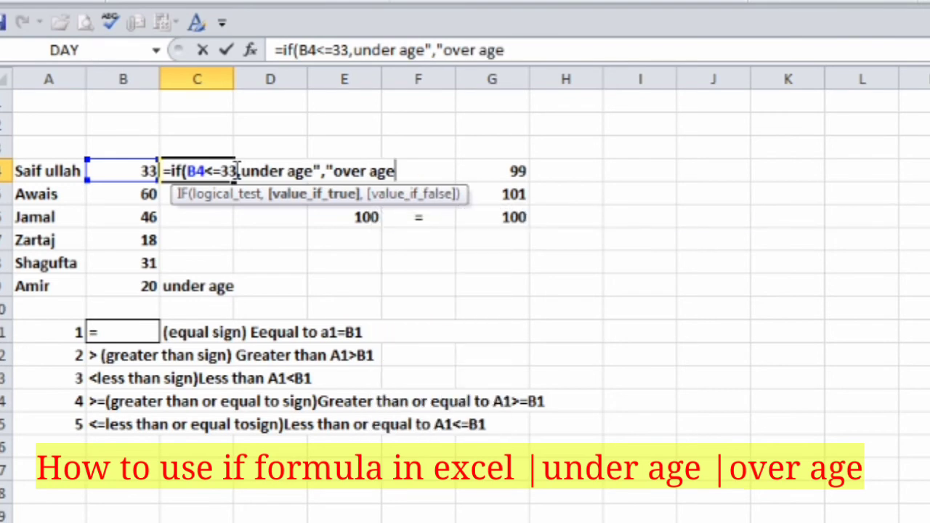
{"action": "type", "text": "\""}
{"action": "type", "text": ")"}
{"action": "key", "text": "Return"}
{"action": "key", "text": "Return"}
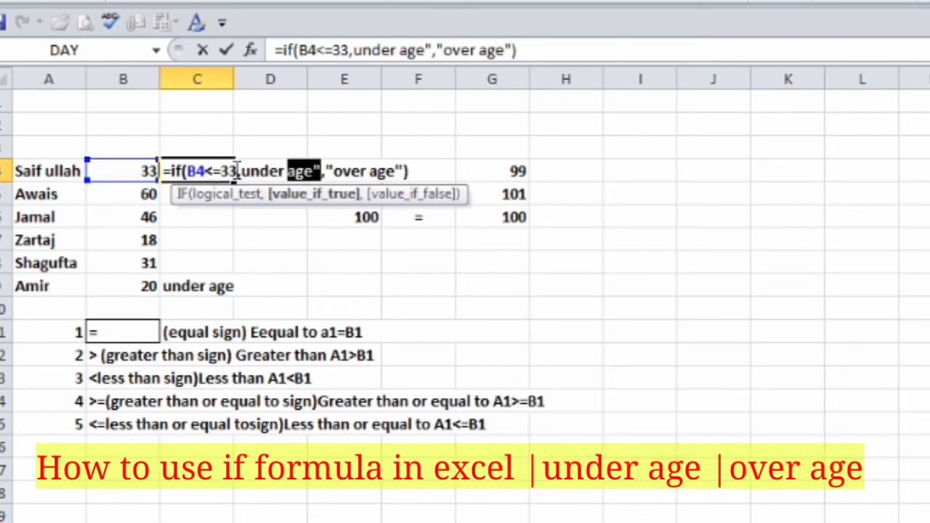
{"action": "left_click", "coordinate": [243, 172]}
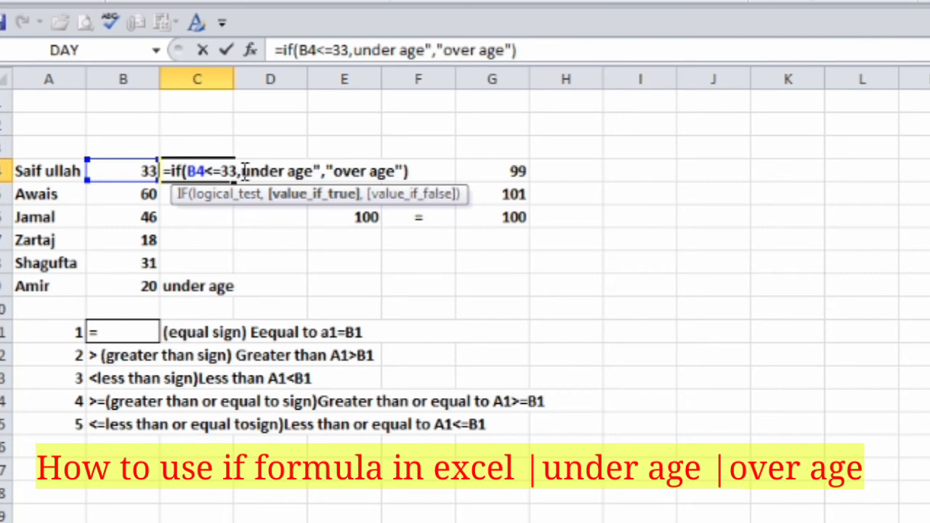
{"action": "type", "text": "\""}
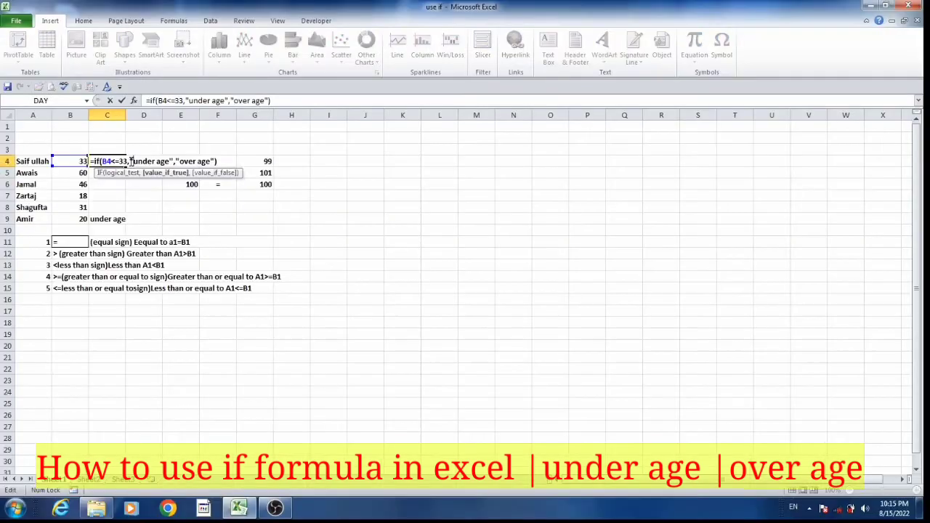
{"action": "key", "text": "Return"}
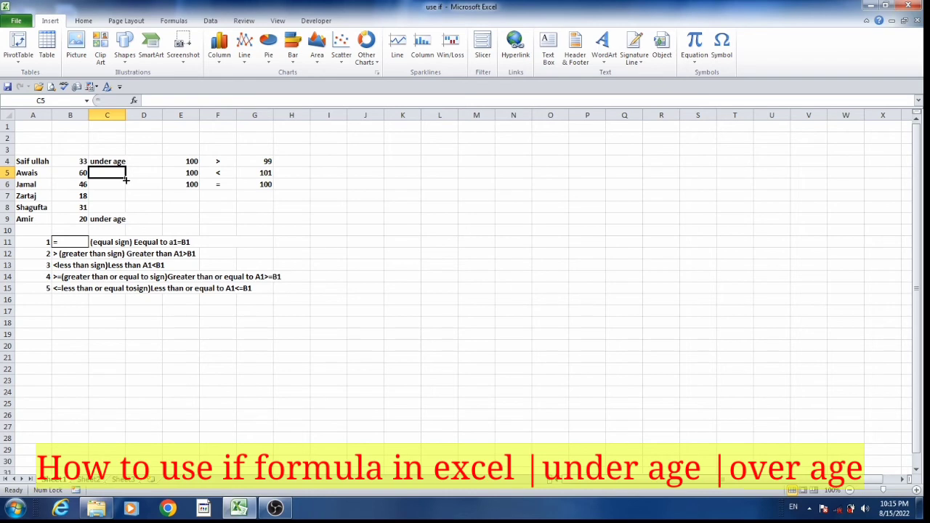
{"action": "left_click_drag", "start_coordinate": [126, 178], "coordinate": [127, 219]}
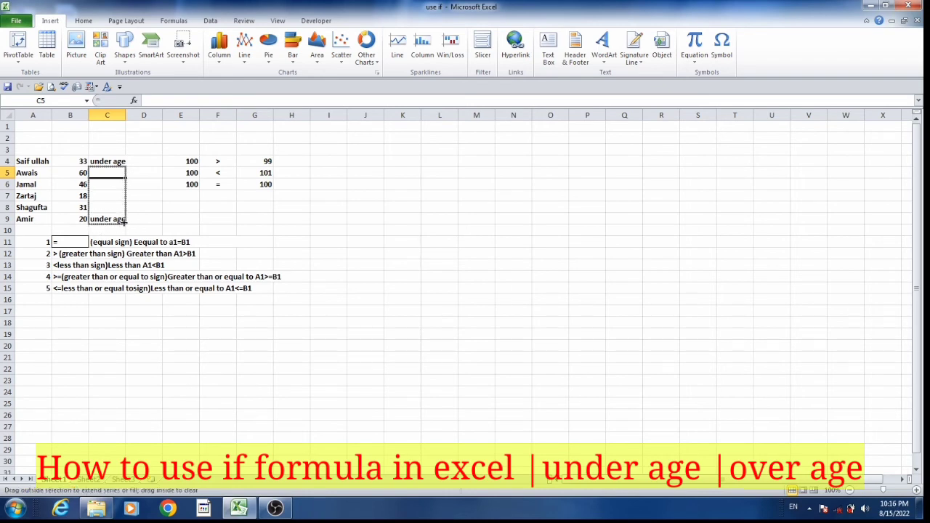
{"action": "left_click_drag", "start_coordinate": [126, 219], "coordinate": [123, 221]}
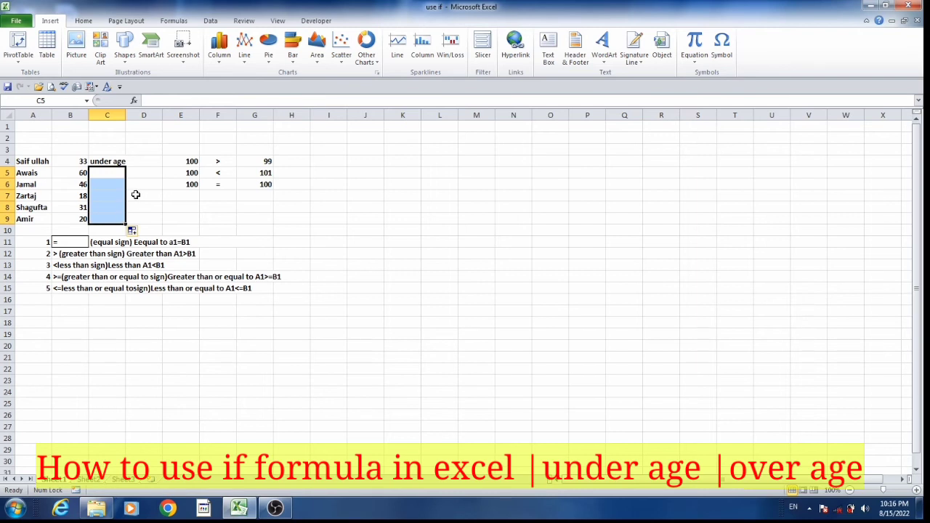
{"action": "left_click", "coordinate": [135, 195]}
{"action": "left_click", "coordinate": [119, 163]}
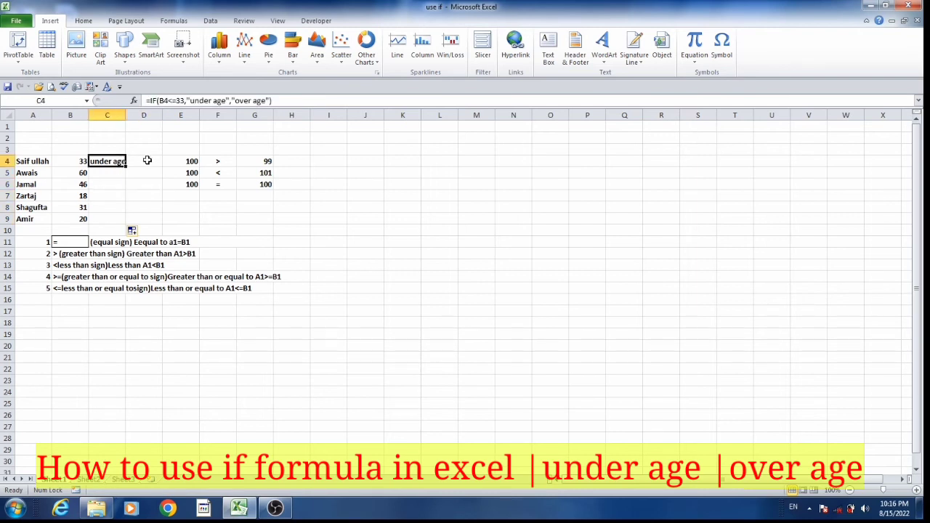
{"action": "left_click_drag", "start_coordinate": [125, 165], "coordinate": [129, 220]}
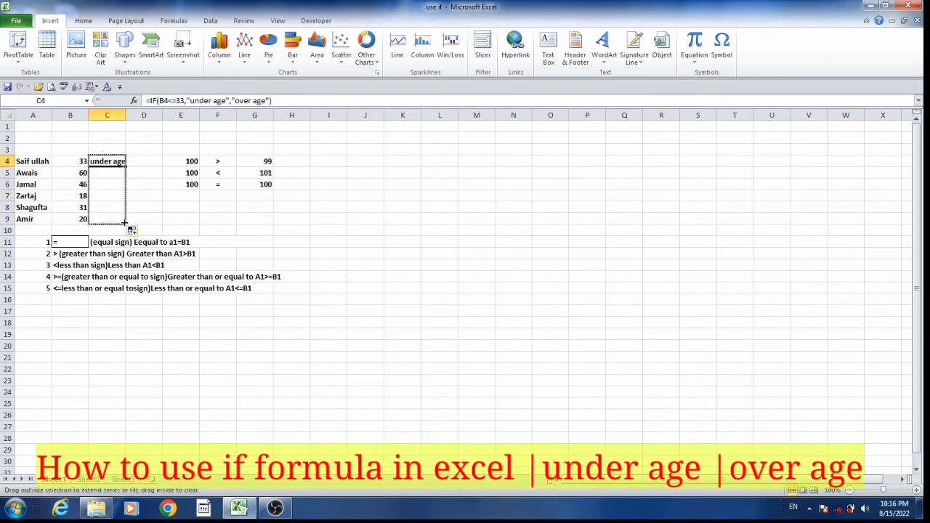
{"action": "left_click", "coordinate": [131, 207]}
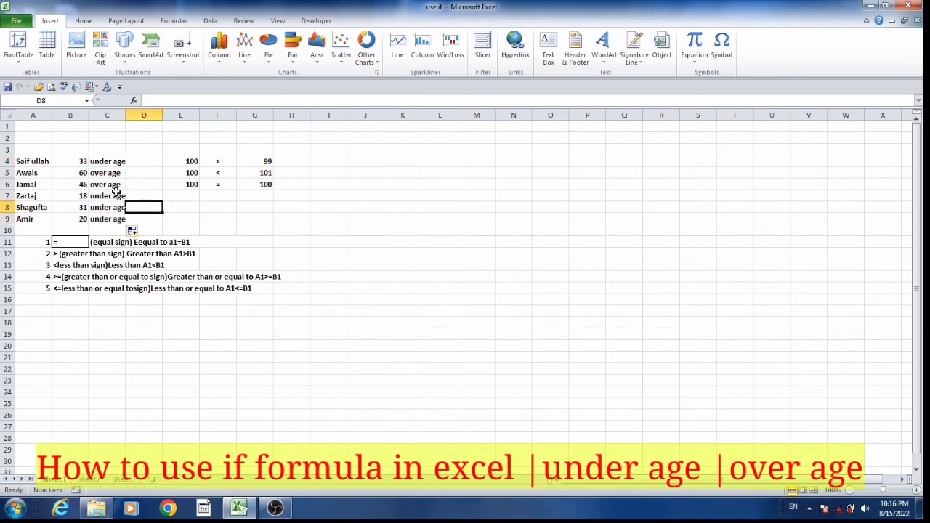
{"action": "left_click", "coordinate": [96, 173]}
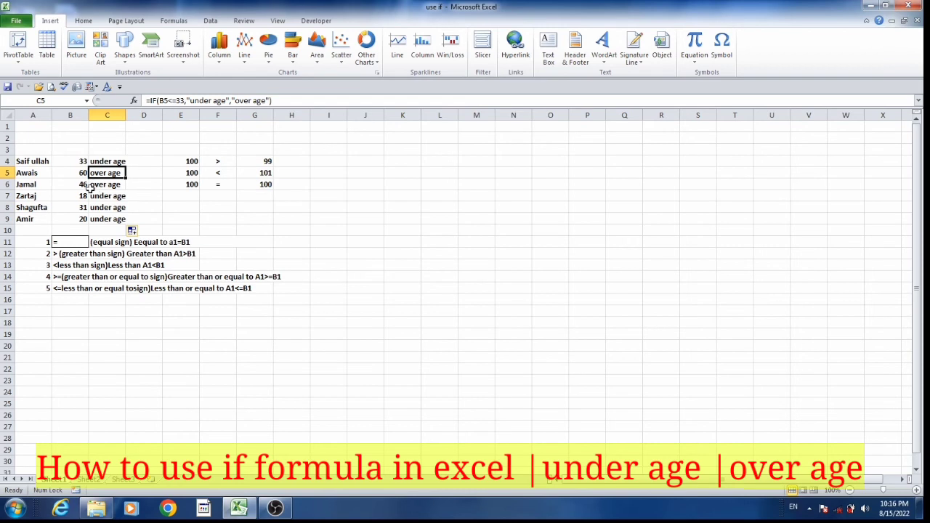
Step: Enter age 46 in B6, then replace B7's age of 18 so its label becomes over age
{"action": "left_click", "coordinate": [84, 186]}
{"action": "type", "text": "46"}
{"action": "key", "text": "Return"}
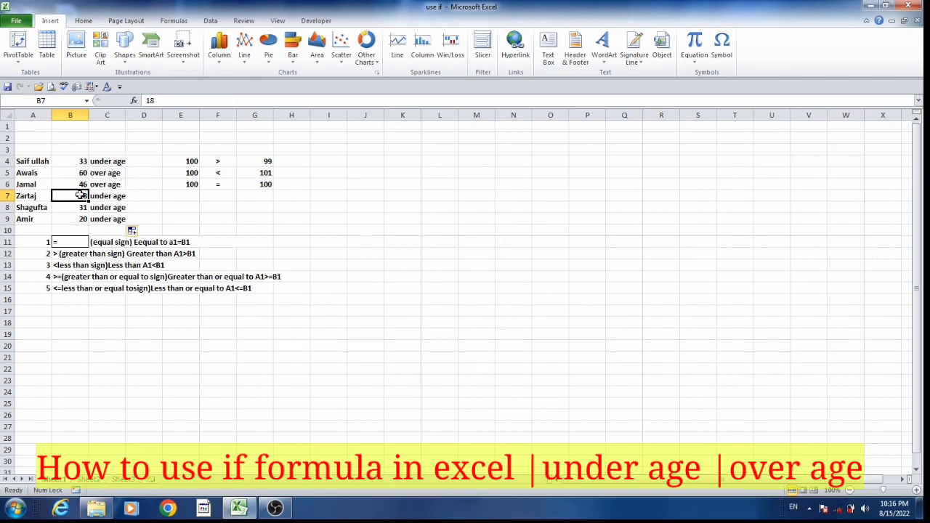
{"action": "type", "text": "44"}
{"action": "key", "text": "Return"}
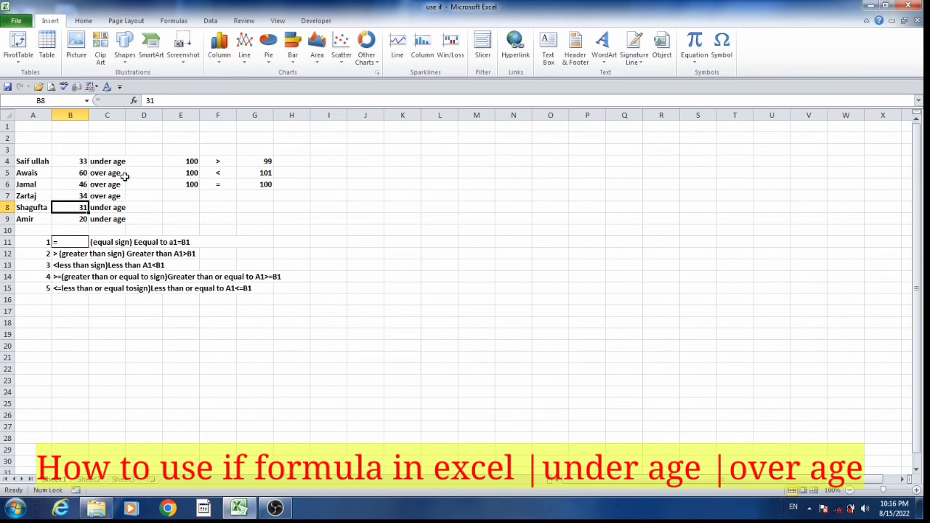
Step: Move C4's formula down into C5, replacing C5's contents
{"action": "left_click", "coordinate": [115, 160]}
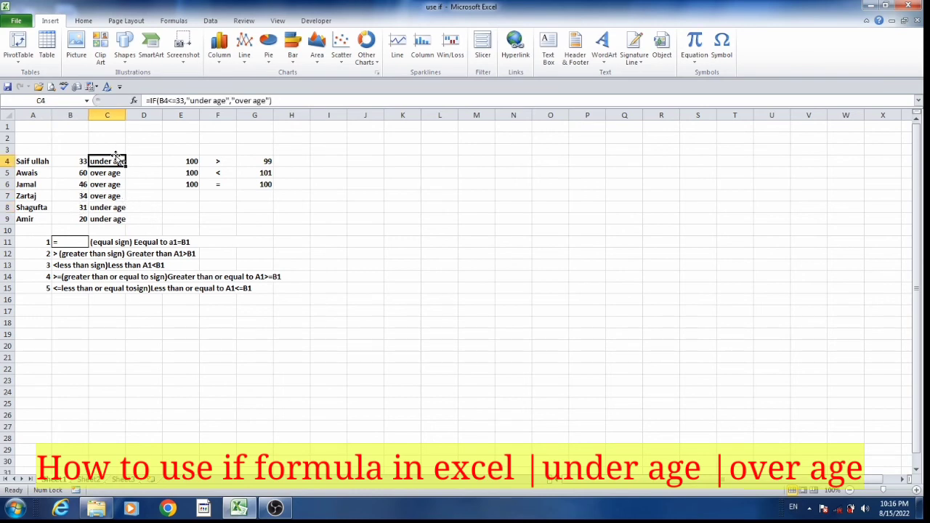
{"action": "left_click_drag", "start_coordinate": [116, 158], "coordinate": [116, 170]}
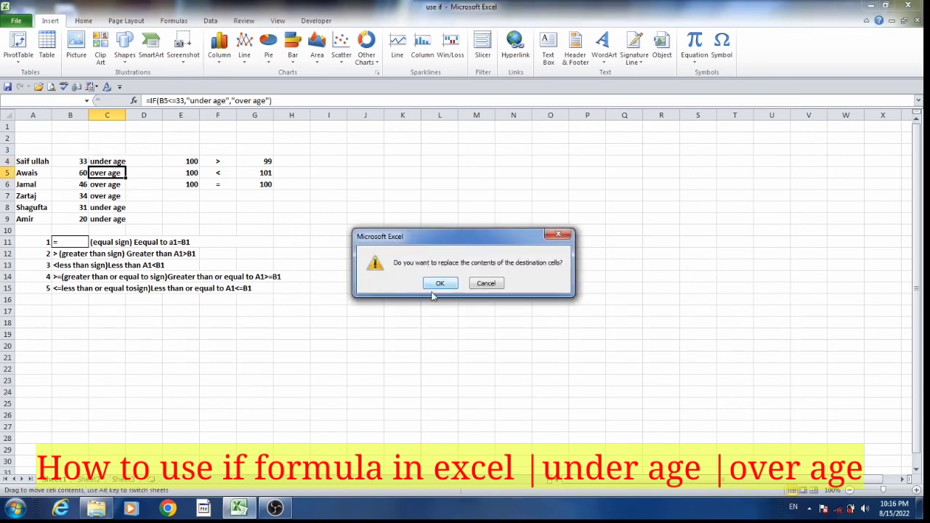
{"action": "left_click", "coordinate": [433, 283]}
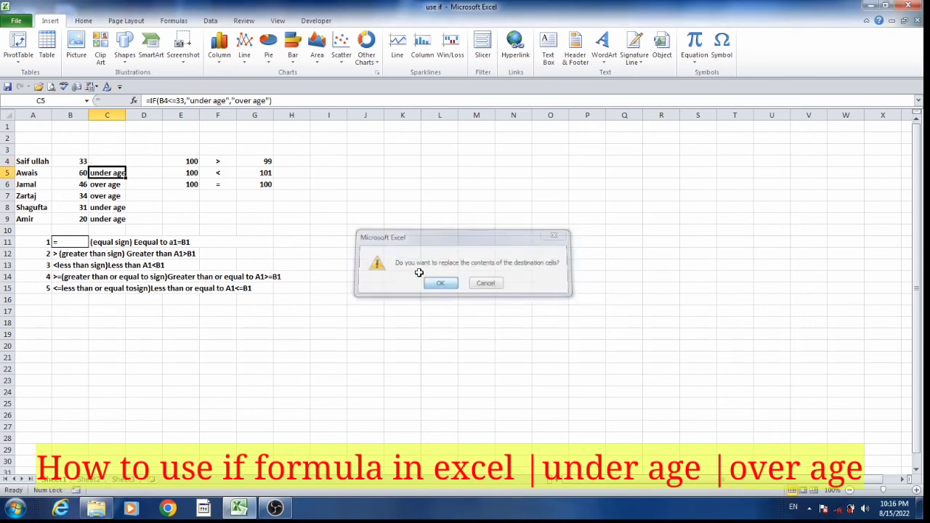
Step: Clear the labels in C4:C9, then select C4
{"action": "left_click", "coordinate": [106, 160]}
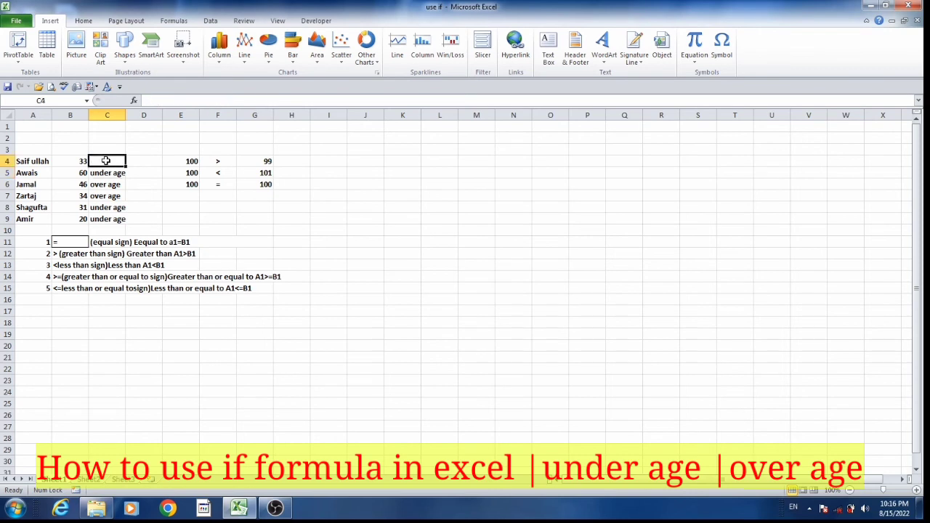
{"action": "left_click_drag", "start_coordinate": [106, 160], "coordinate": [111, 219]}
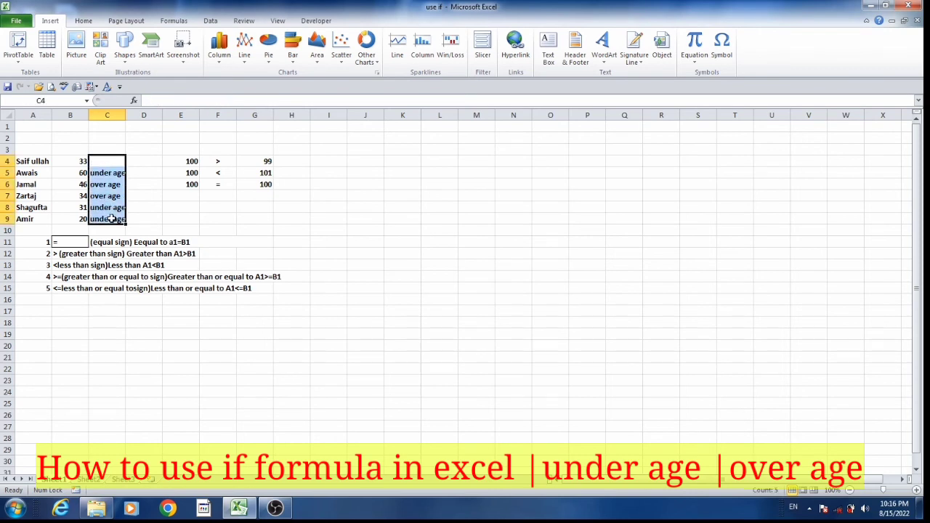
{"action": "key", "text": "Delete"}
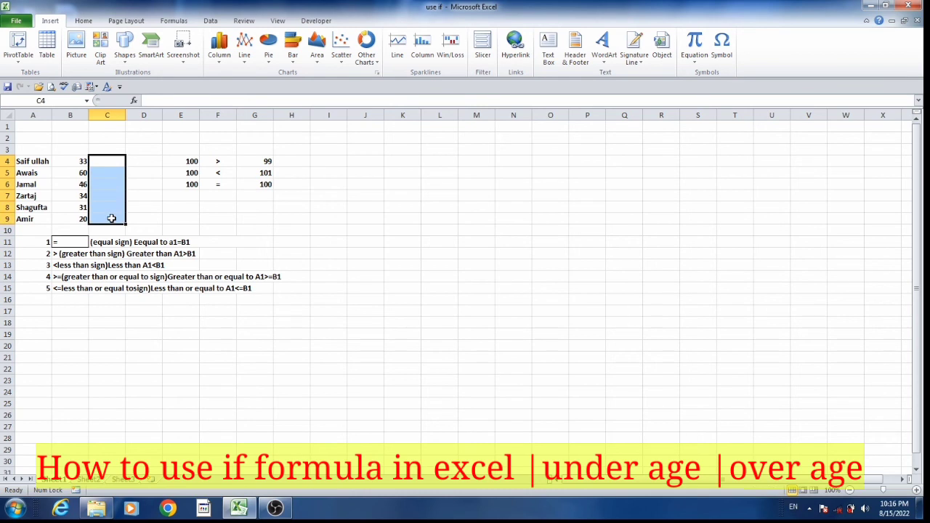
{"action": "left_click", "coordinate": [132, 169]}
{"action": "left_click", "coordinate": [109, 165]}
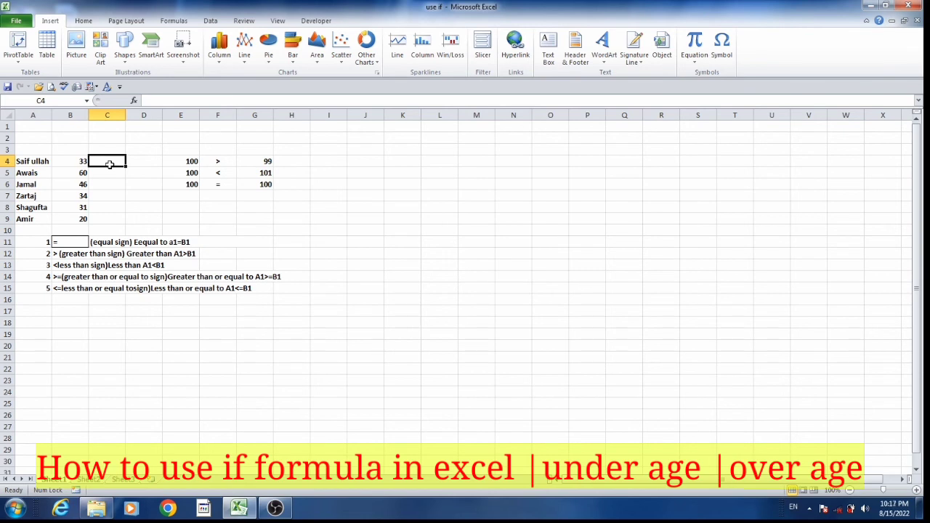
Step: Enter =if(b4<=33,"under age","over age") in C4
{"action": "type", "text": "="}
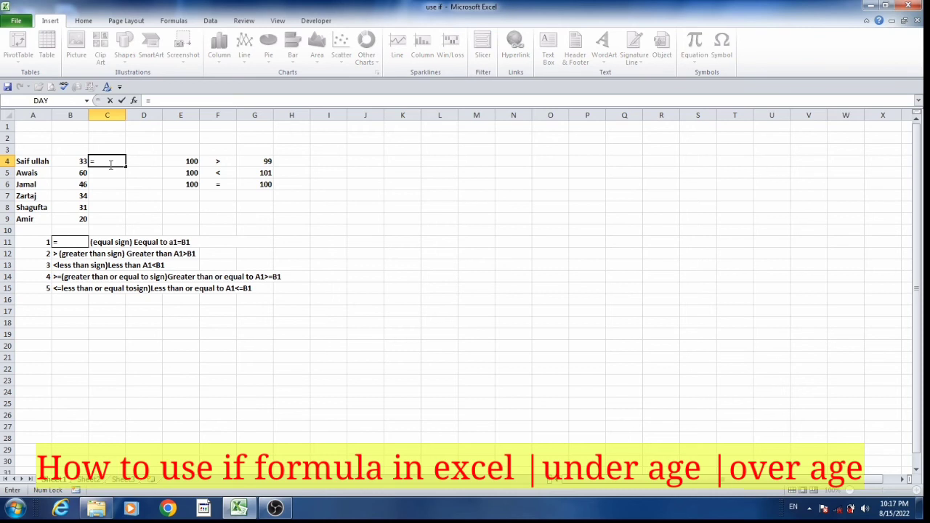
{"action": "type", "text": "if"}
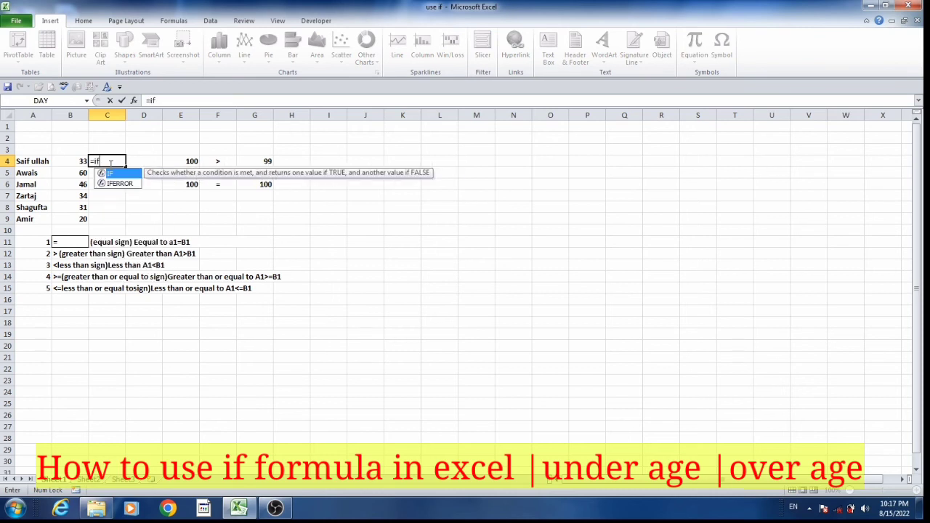
{"action": "type", "text": "("}
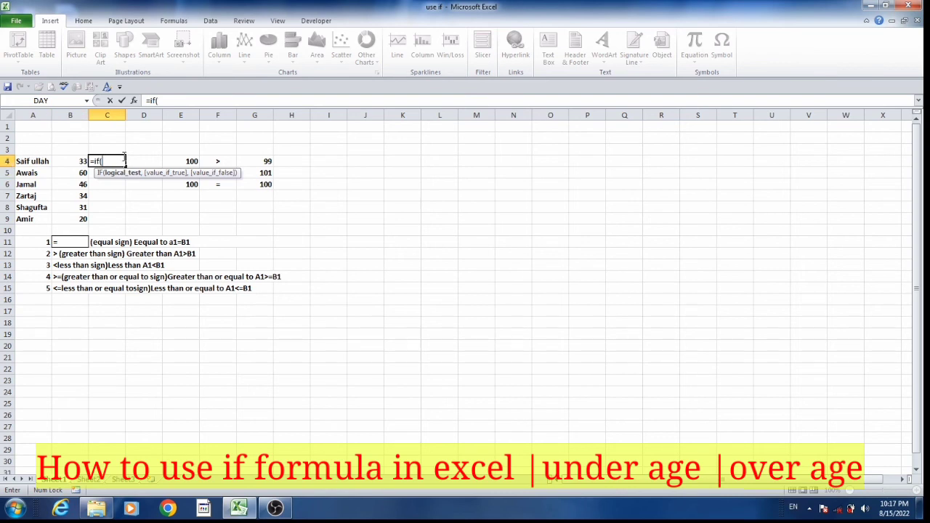
{"action": "type", "text": "b4"}
{"action": "type", "text": "33"}
{"action": "key", "text": "BackSpace"}
{"action": "key", "text": "BackSpace"}
{"action": "type", "text": "="}
{"action": "type", "text": "33"}
{"action": "type", "text": ","}
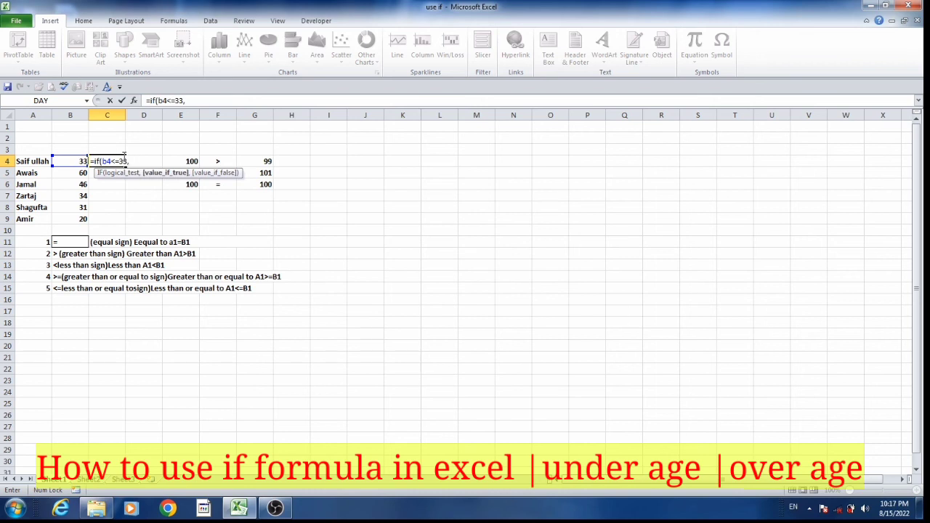
{"action": "type", "text": "\""}
{"action": "type", "text": "under age\","}
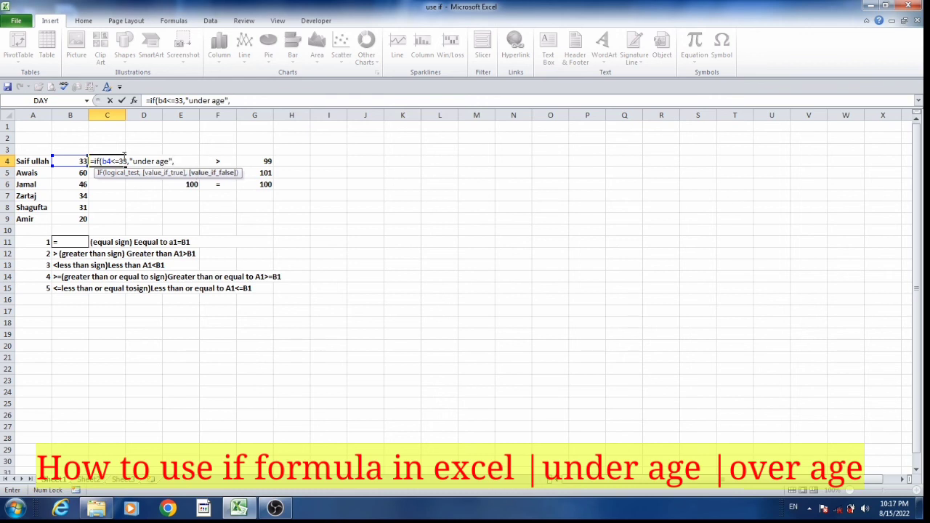
{"action": "type", "text": "\""}
{"action": "type", "text": "over age"}
{"action": "type", "text": "\""}
{"action": "type", "text": ")"}
{"action": "key", "text": "Return"}
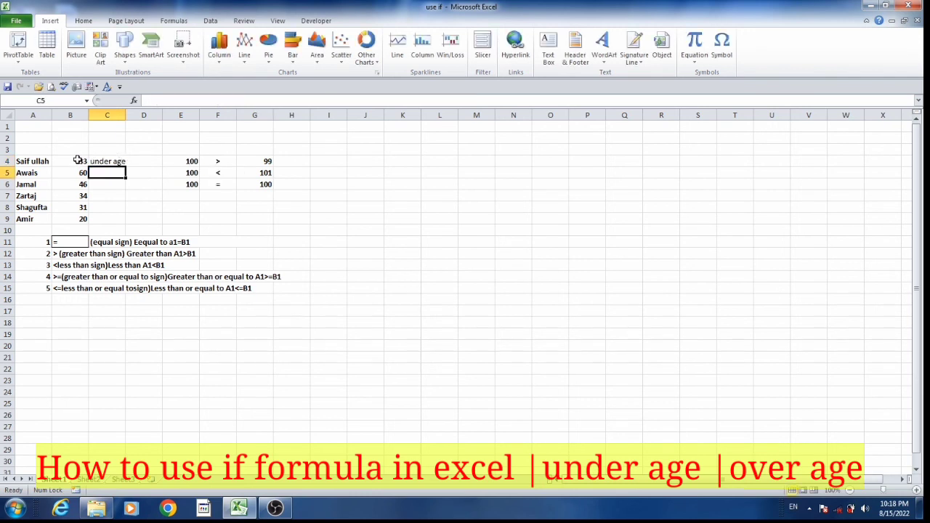
Step: Fill C4's IF formula down through C9, labelling each age under or over age
{"action": "left_click", "coordinate": [113, 161]}
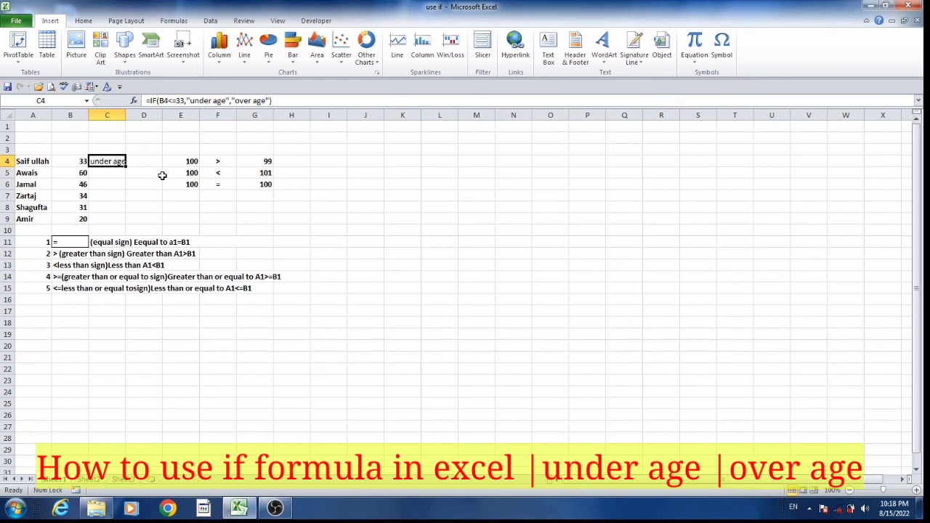
{"action": "left_click_drag", "start_coordinate": [127, 167], "coordinate": [127, 225]}
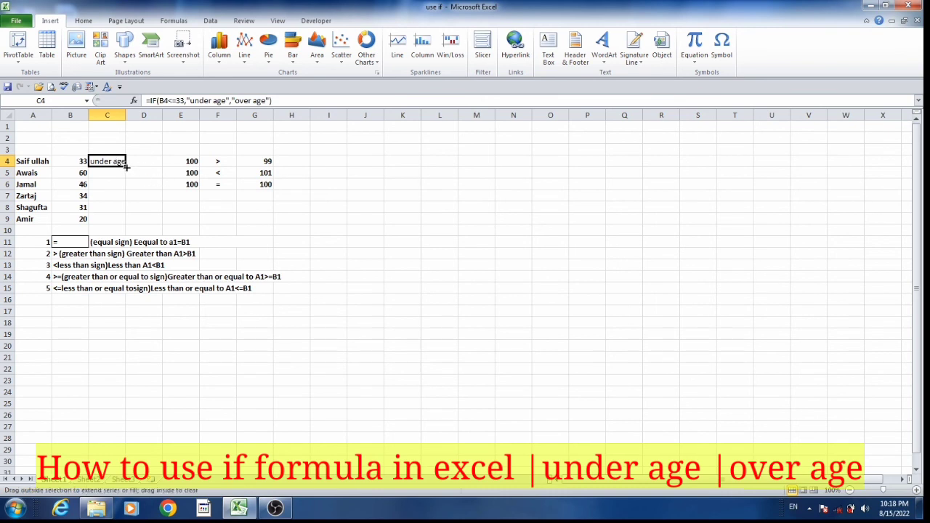
{"action": "left_click", "coordinate": [137, 205]}
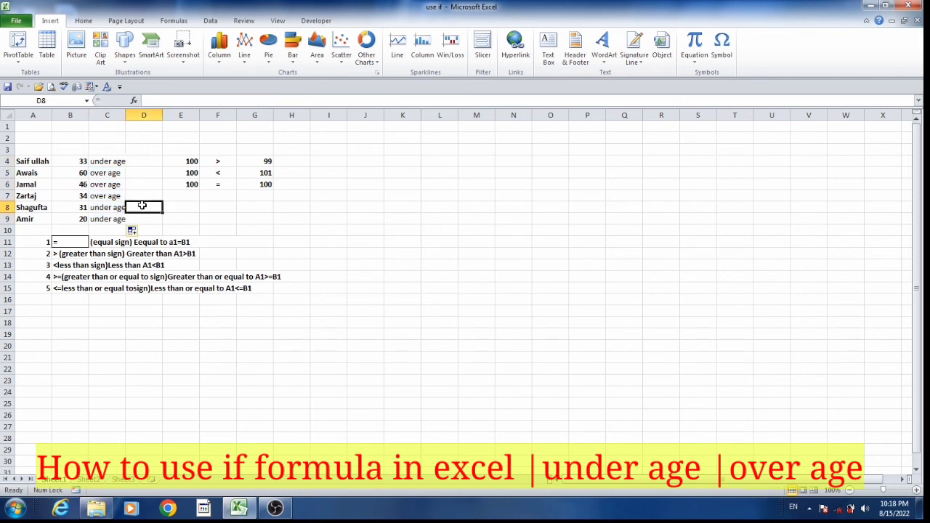
{"action": "left_click", "coordinate": [136, 189]}
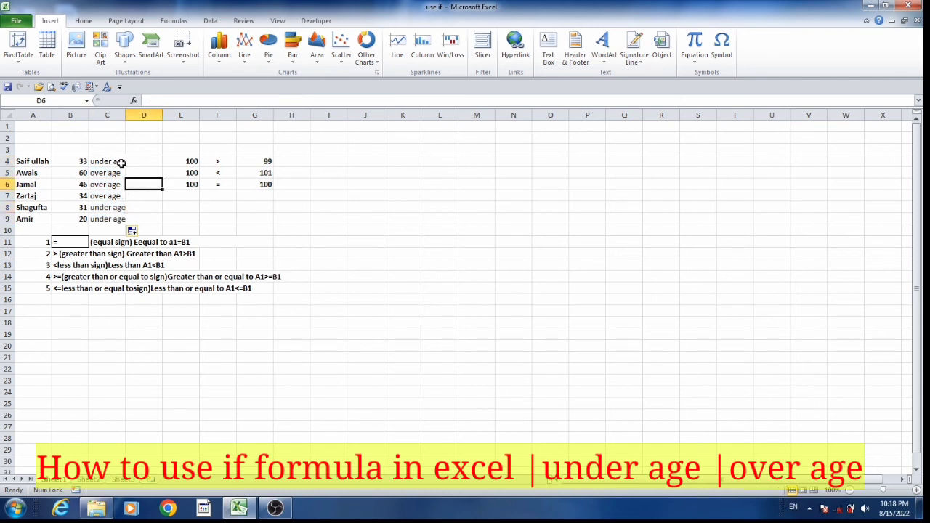